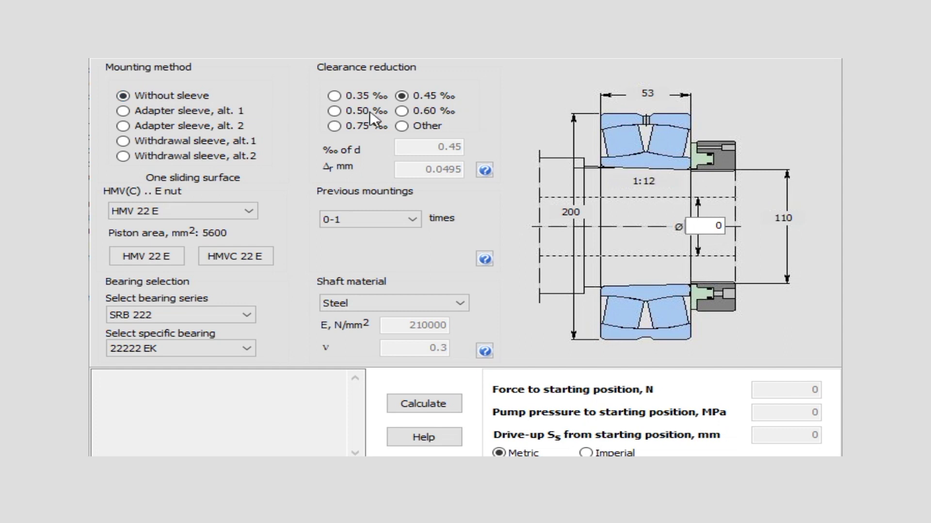
Cycle through adapter sleeve alt. 1 and 2, then withdrawal sleeve alt. 1 and alt. 2
left_click(123, 111)
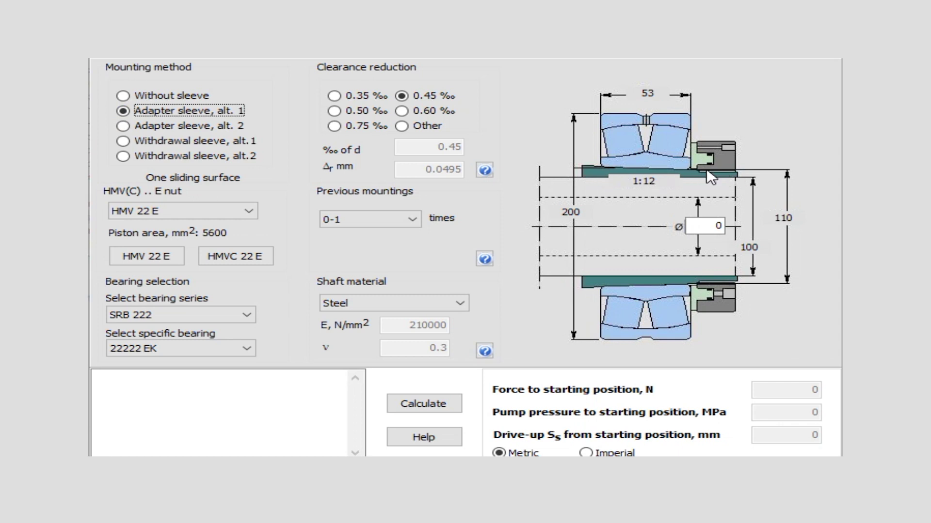
left_click(123, 126)
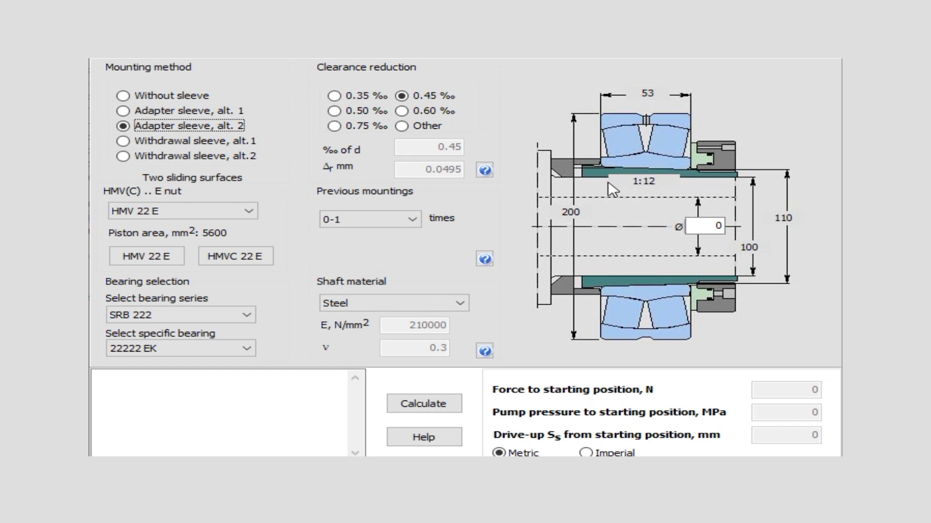
left_click(124, 141)
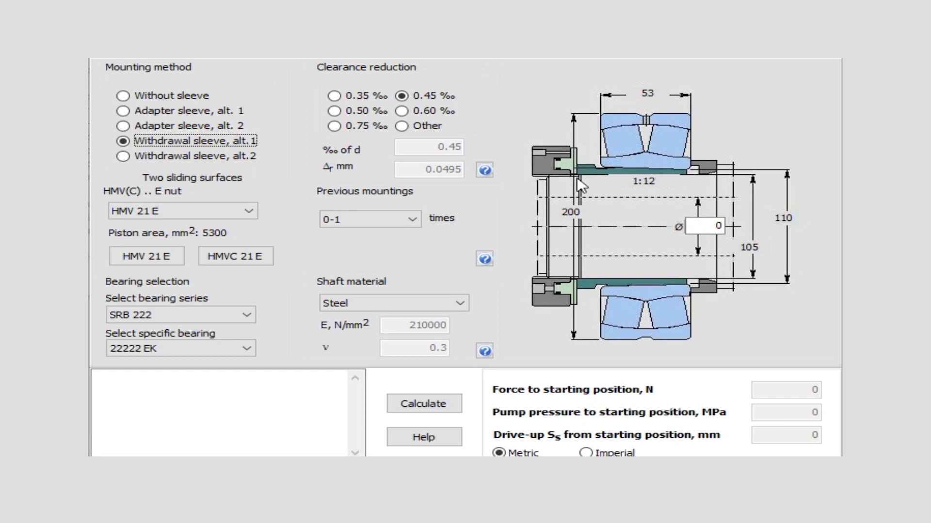
left_click(123, 155)
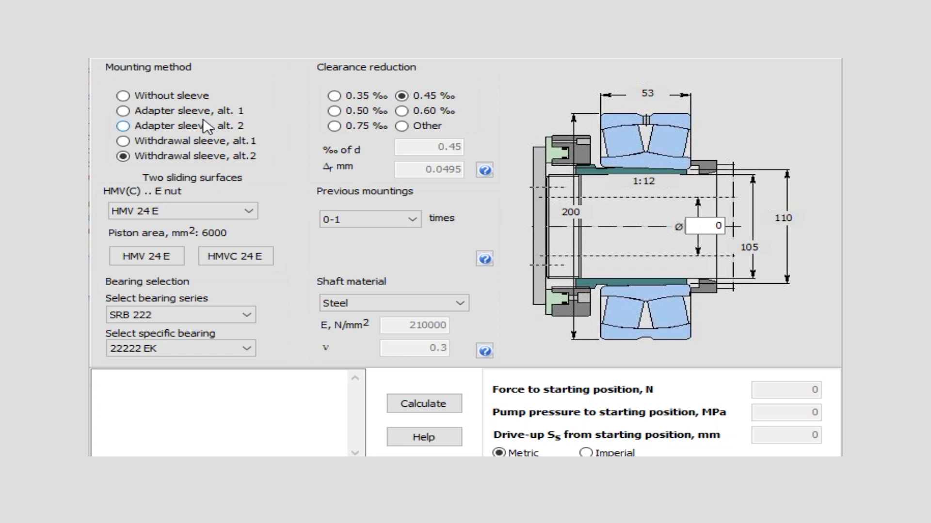
Use no sleeve with SRB 231 bearing 23160 CCK/W33, giving an HMV 60 E nut
left_click(124, 96)
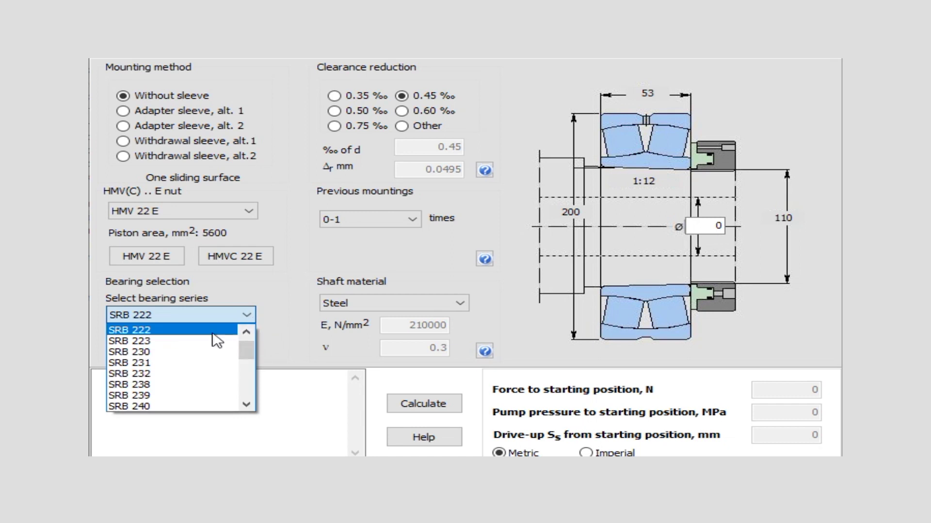
left_click(145, 363)
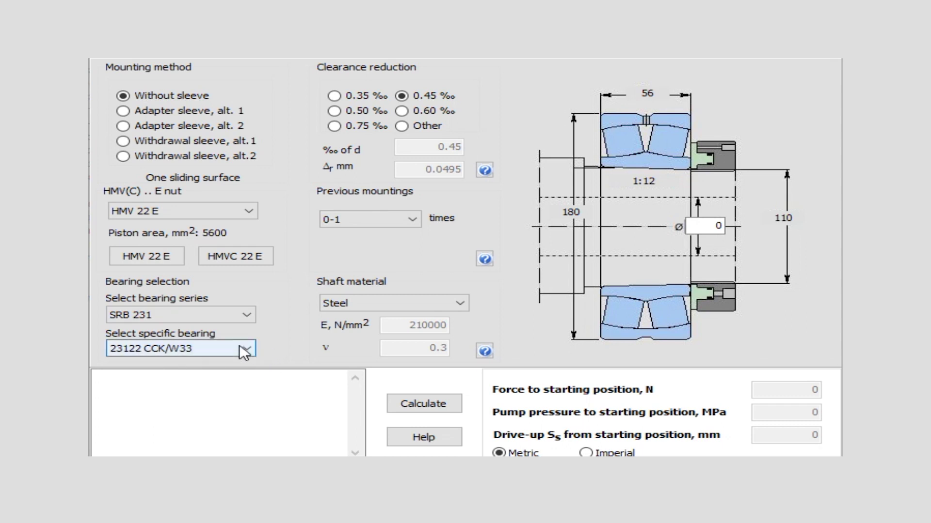
left_click(249, 354)
left_click(246, 438)
left_click(247, 438)
left_click(247, 439)
left_click(247, 438)
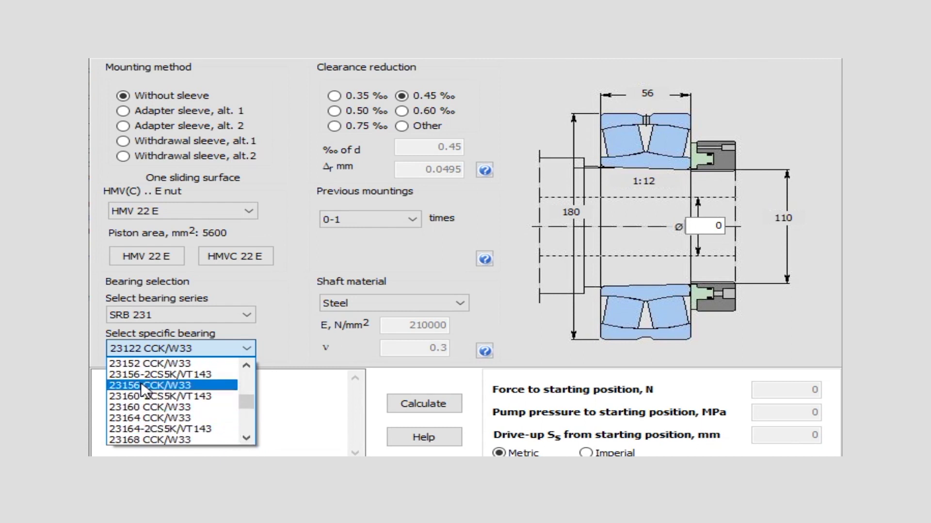
left_click(148, 408)
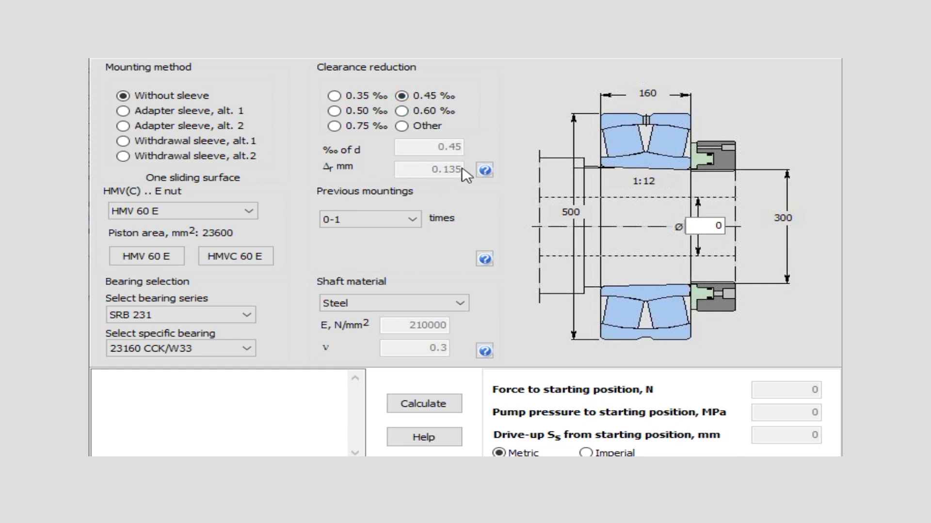
Set the Previous mountings dropdown to '6 or more'
left_click(411, 220)
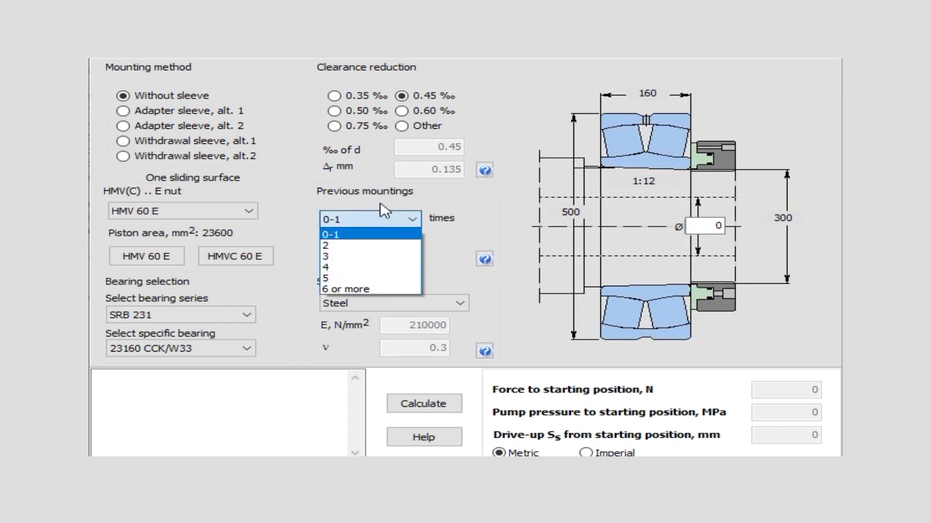
left_click(358, 290)
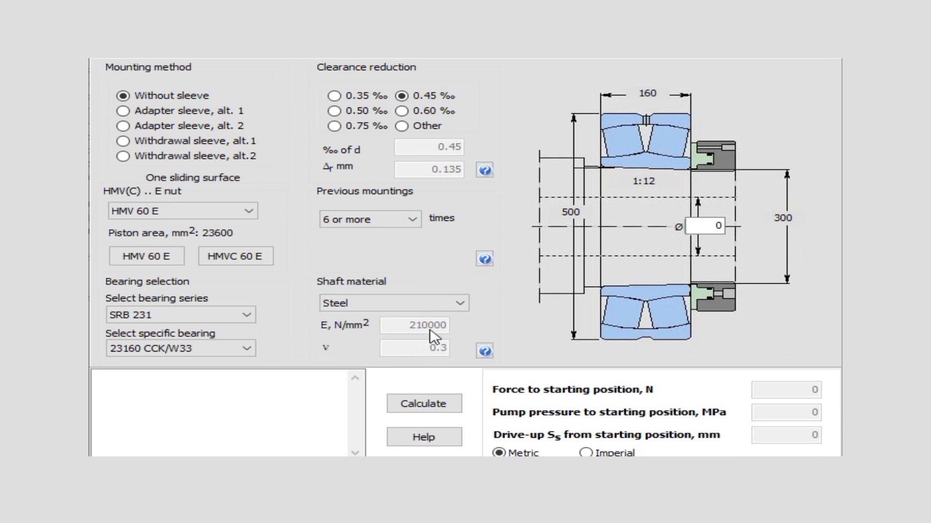
Run Calculate and review the 2.82 MPa pump pressure and 1.54 mm drive-up
left_click(422, 405)
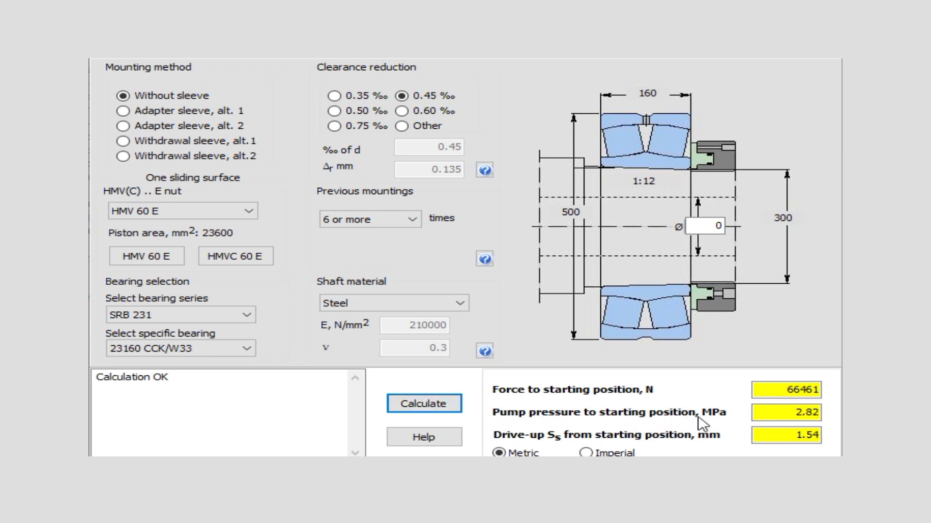
left_click(761, 415)
left_click(781, 433)
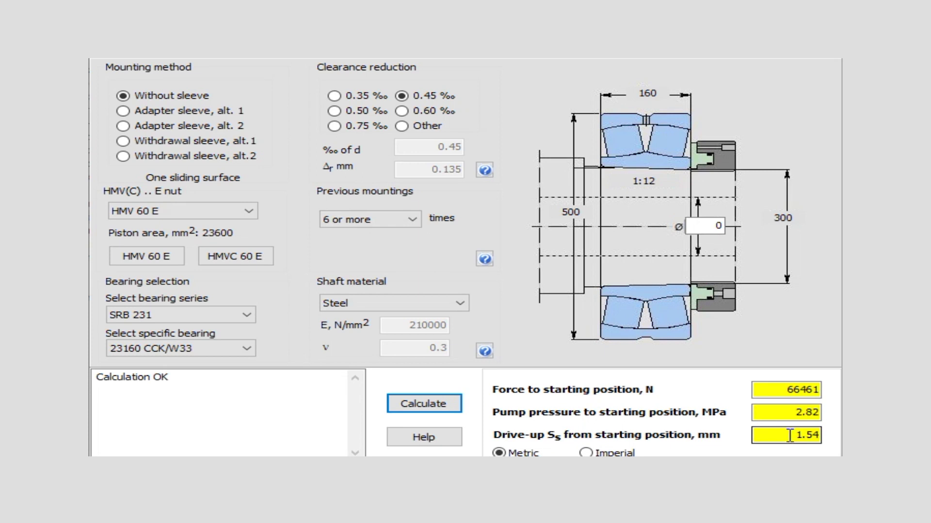